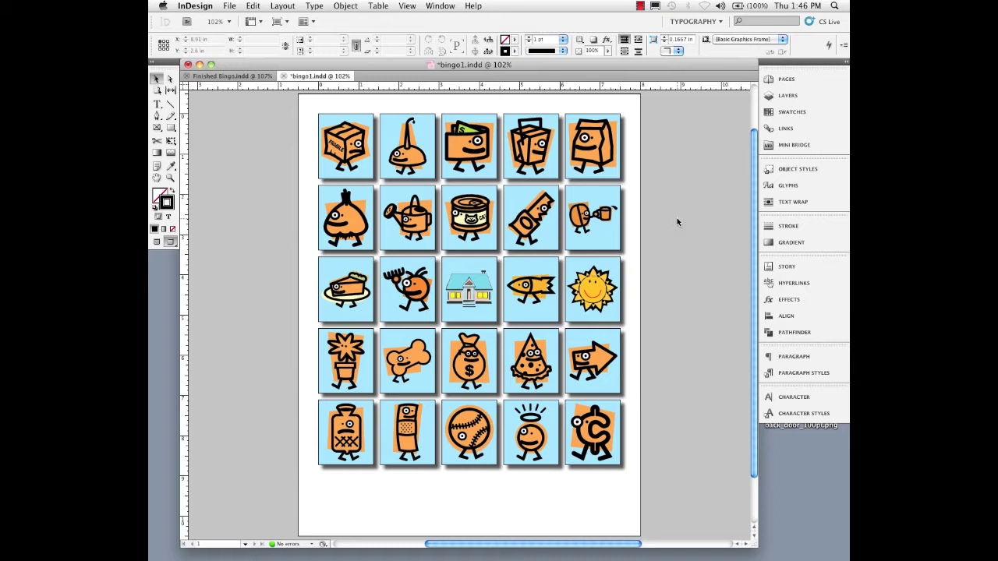
Step: Fit the second row's rightmost image proportionally in its frame with a -0.0625 in crop on every side
left_click(610, 245)
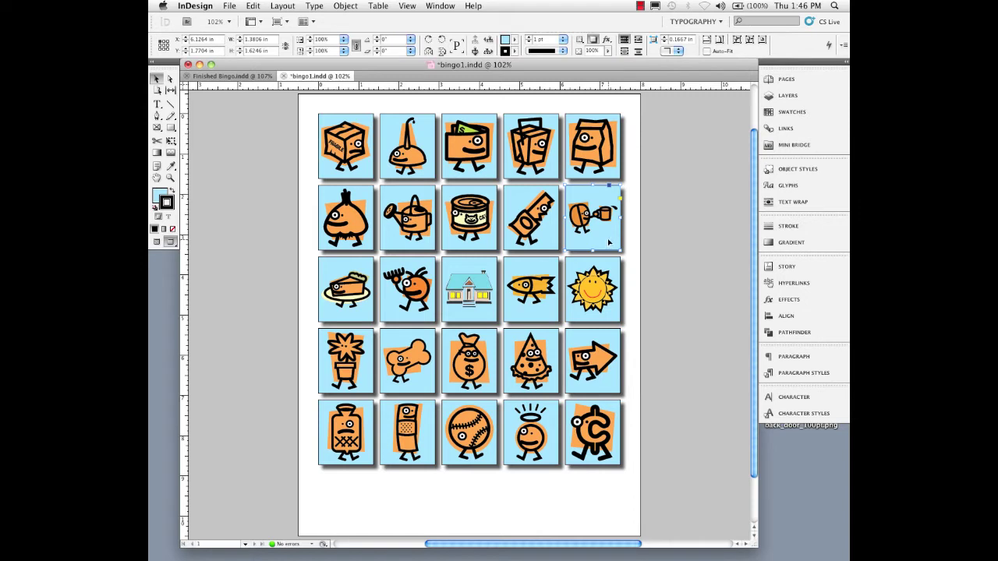
right_click(610, 242)
mouse_move(653, 407)
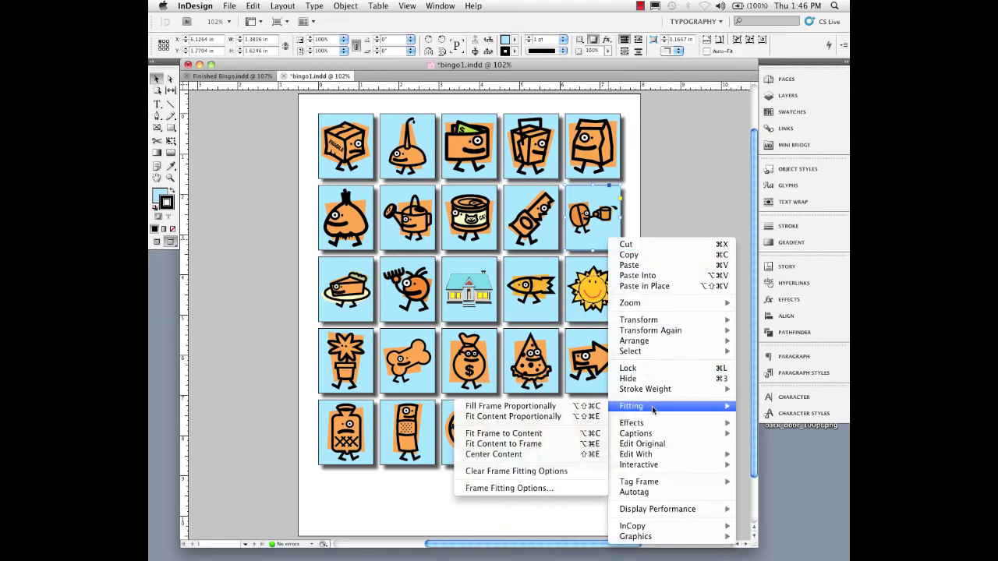
left_click(560, 488)
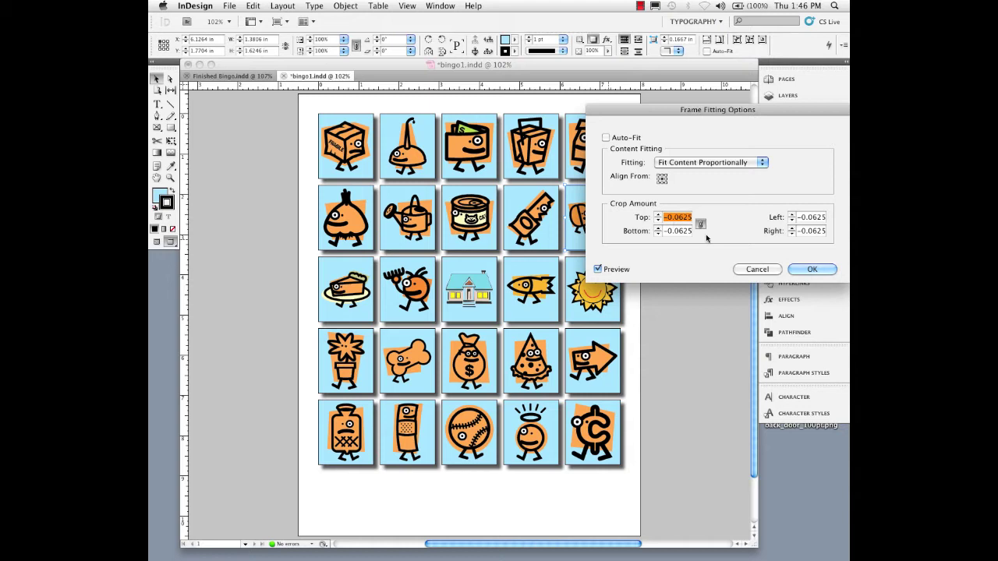
left_click(813, 270)
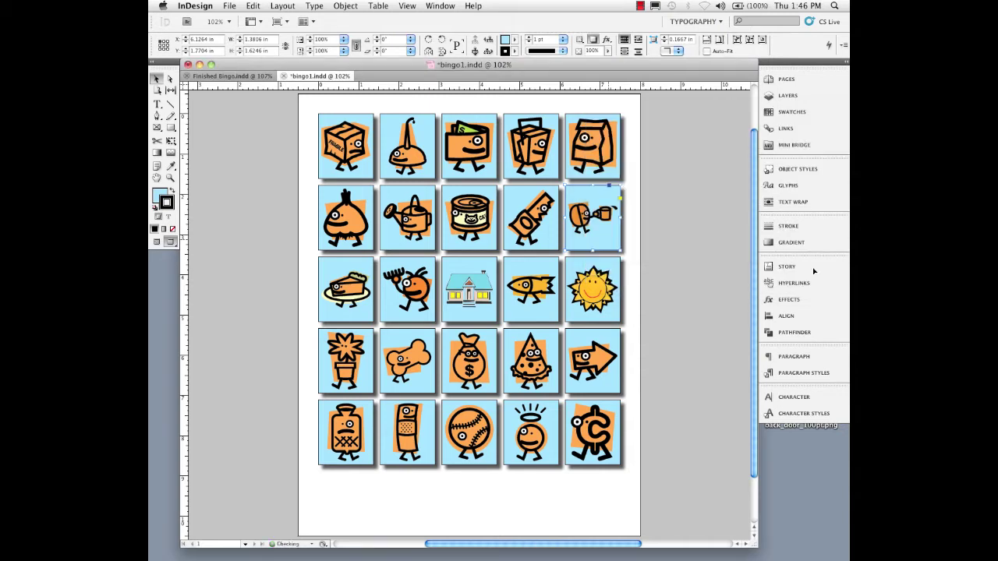
Step: Show the Object Styles panel and start a new object style from its panel menu
left_click(439, 6)
mouse_move(499, 204)
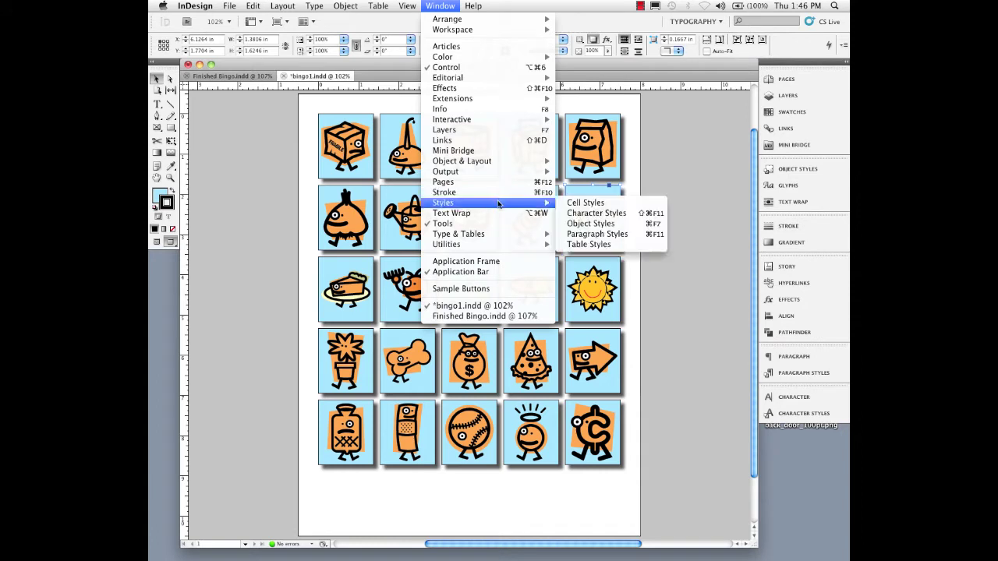
left_click(590, 224)
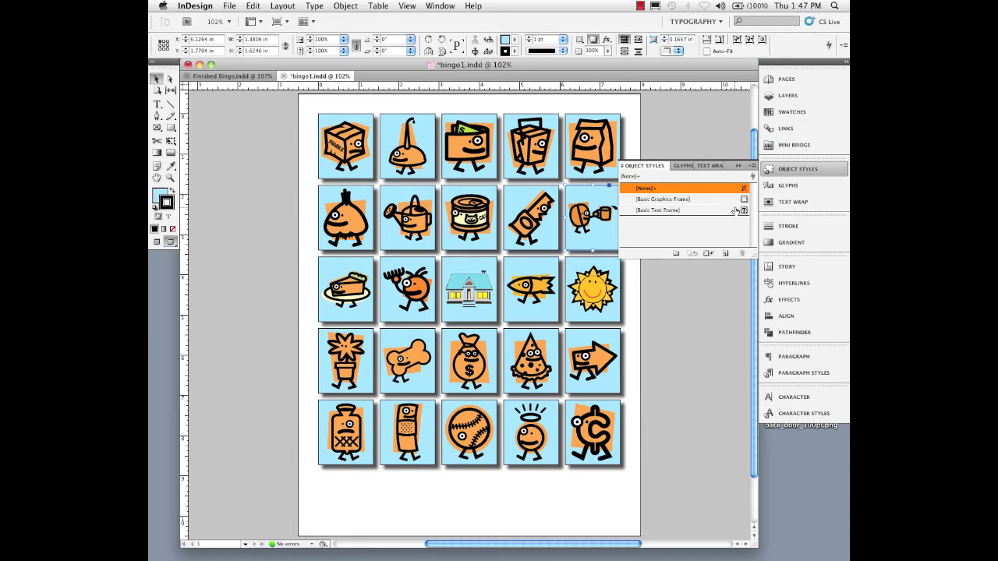
left_click(753, 169)
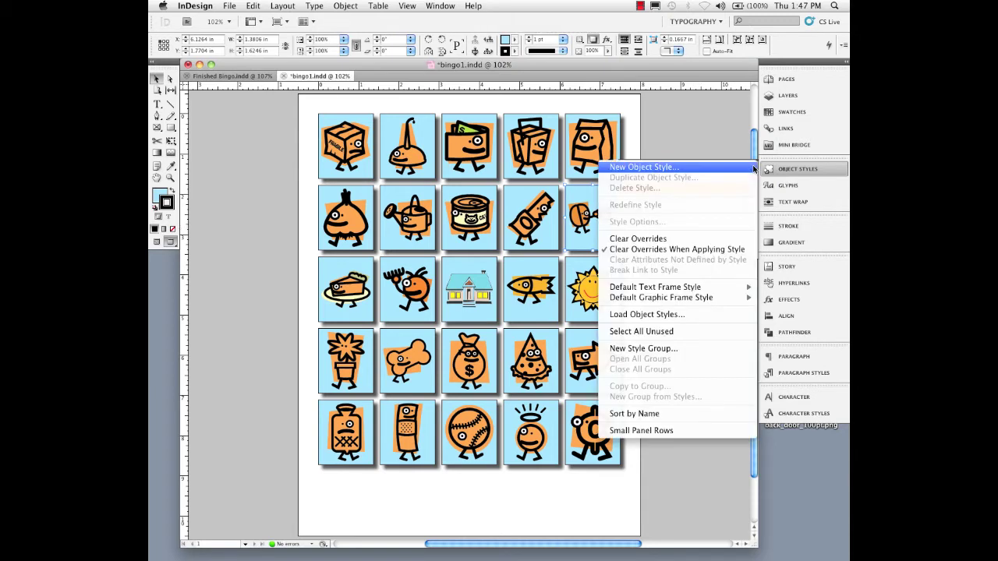
left_click(677, 170)
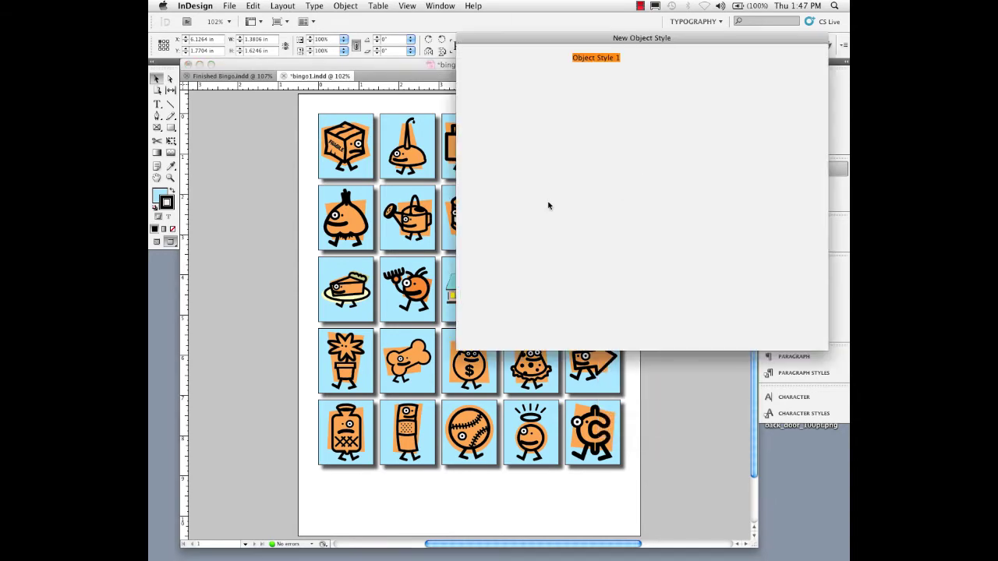
left_click_drag(473, 90, 395, 117)
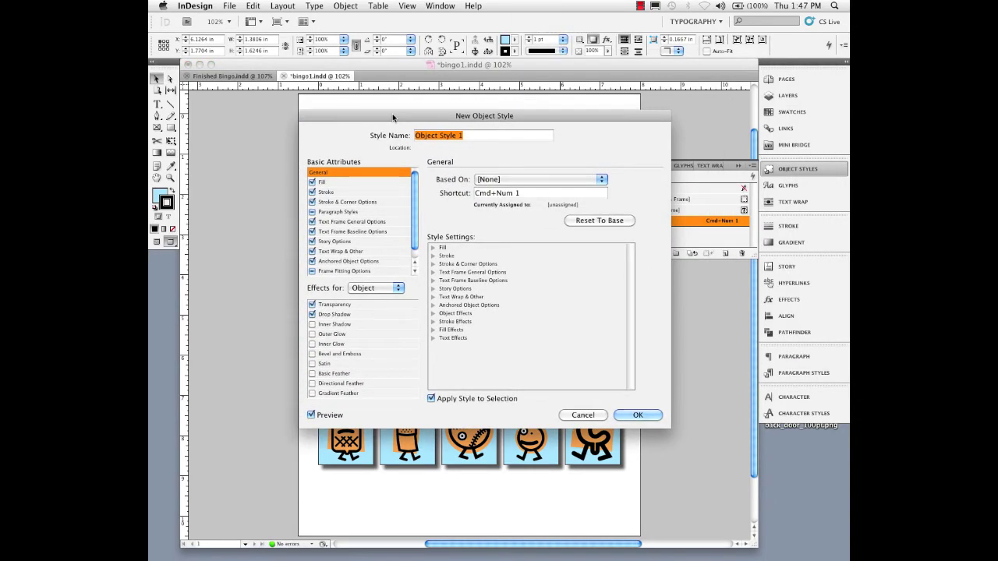
Step: Name the style Center Fill Pro, include Frame Fitting Options, and assign shortcut Cmd+Num 2
type("Center Fit")
key("BackSpace")
type("ll Pro")
key("BackSpace")
key("BackSpace")
type("ro")
left_click(312, 271)
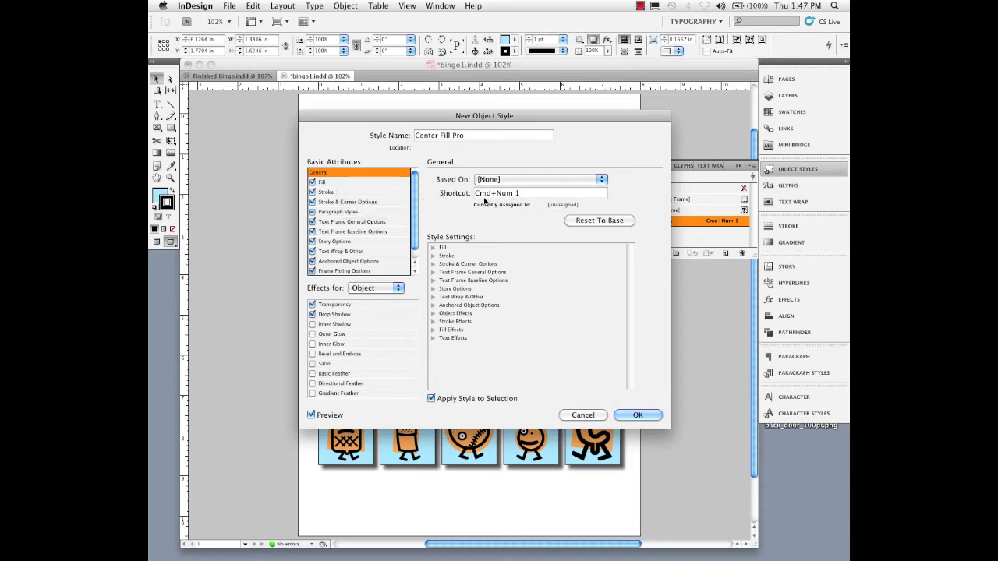
left_click_drag(521, 195, 405, 192)
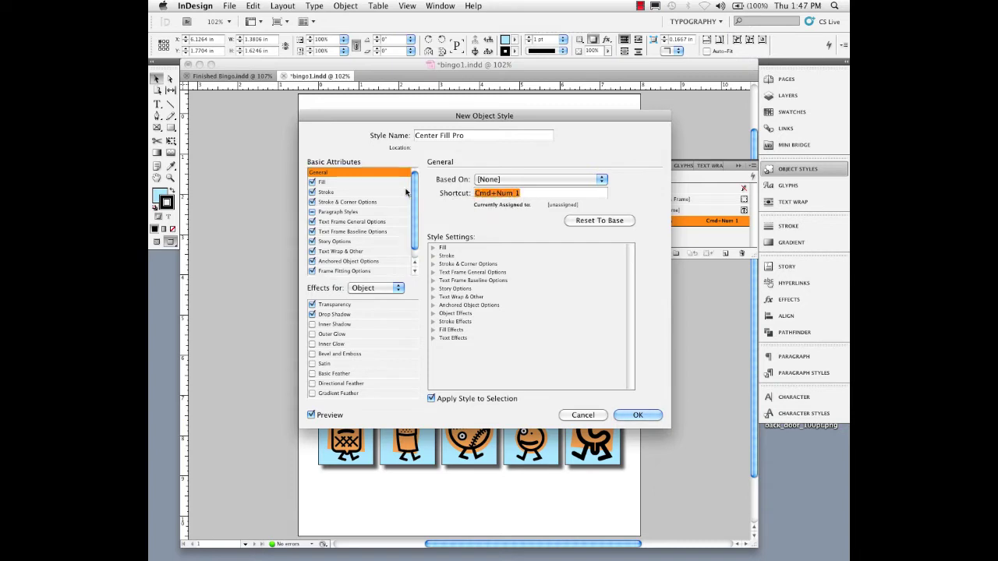
key("super+KP_2")
left_click(636, 415)
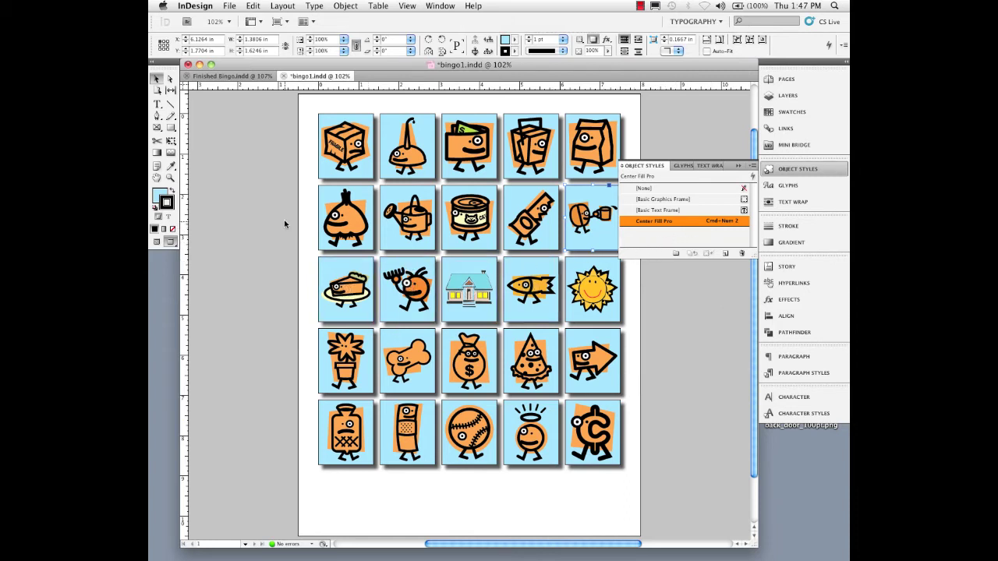
Step: Delete the lower four rows of frames and draw a new stroke-less square frame below the top row
left_click_drag(303, 211, 648, 484)
key("Delete")
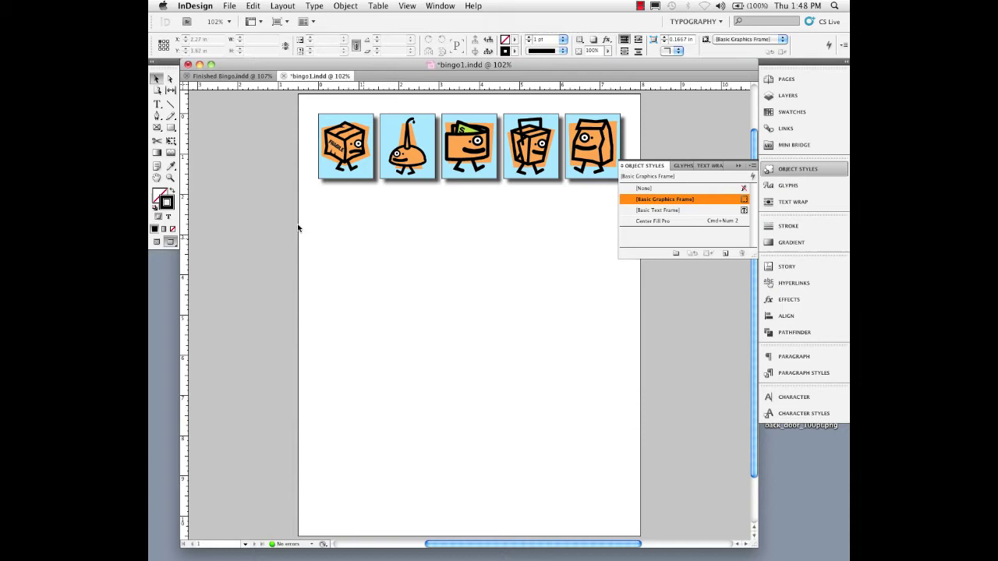
left_click(156, 128)
mouse_move(370, 223)
left_mouse_down()
mouse_move(414, 276)
mouse_move(431, 276)
mouse_move(416, 283)
mouse_move(440, 295)
mouse_move(435, 289)
left_mouse_up()
key("slash")
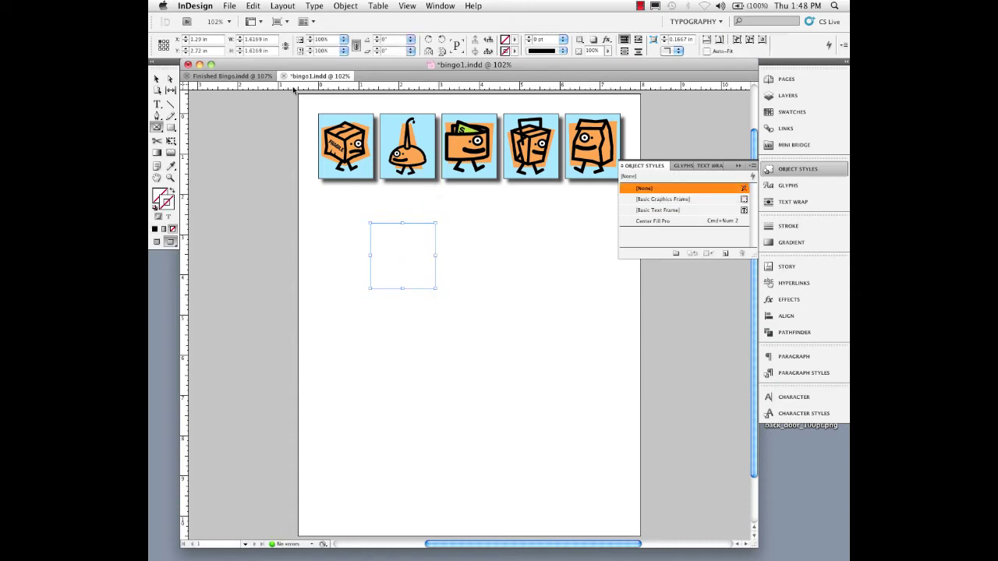
Step: Place MC900251223.WMF into the new frame and apply the Center Fill Pro style to it
left_click(229, 5)
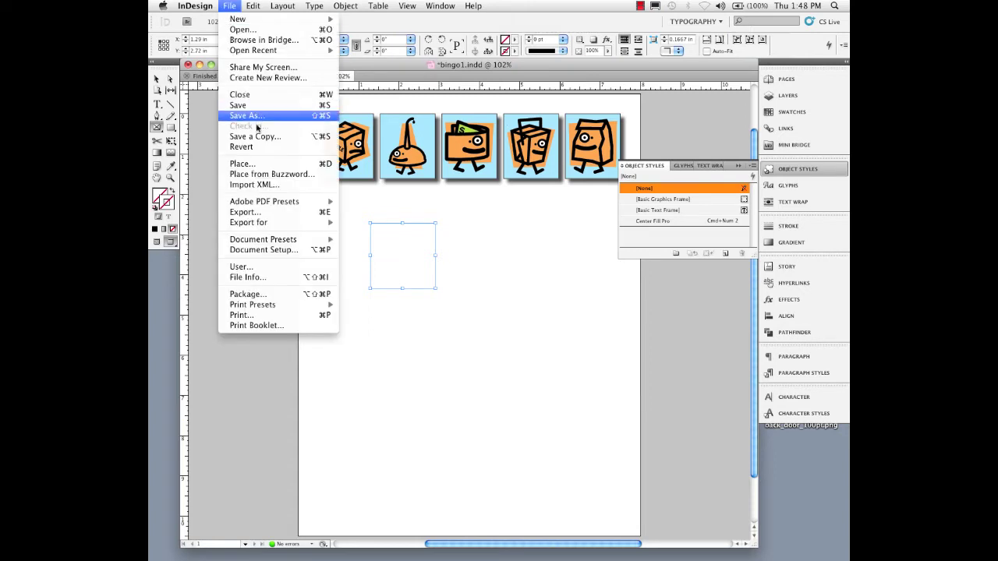
left_click(265, 164)
left_click(358, 238)
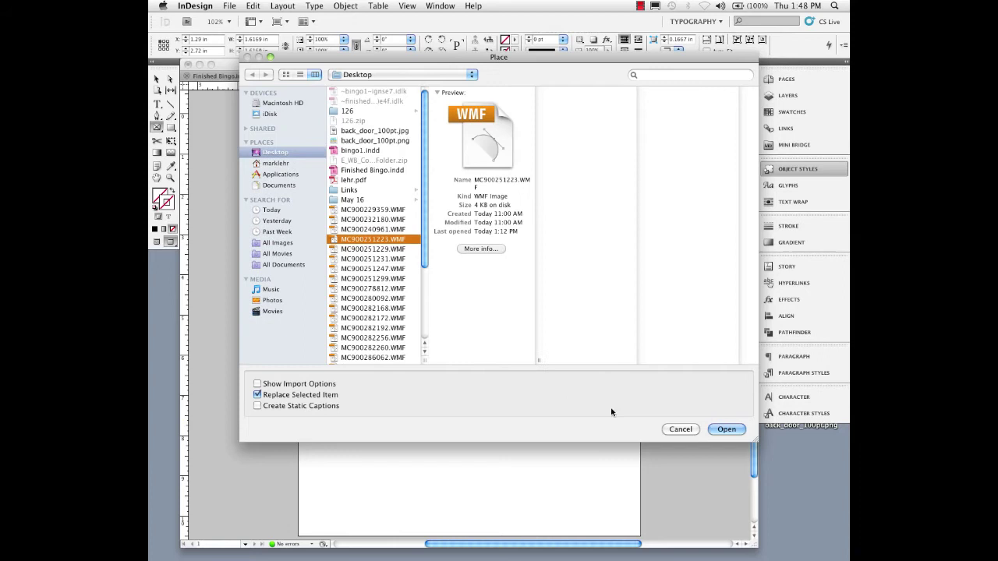
left_click(725, 429)
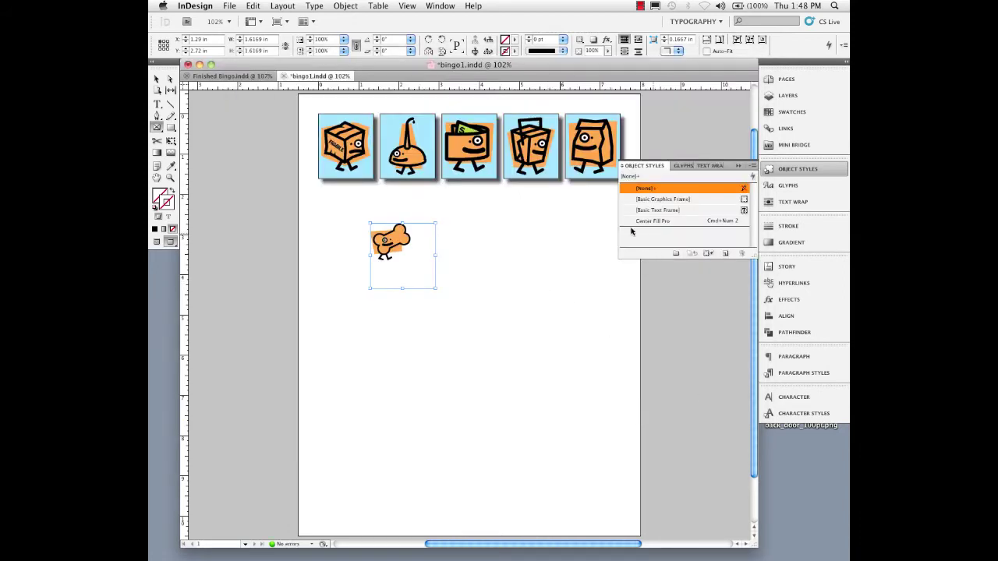
left_click(156, 79)
left_click(652, 221)
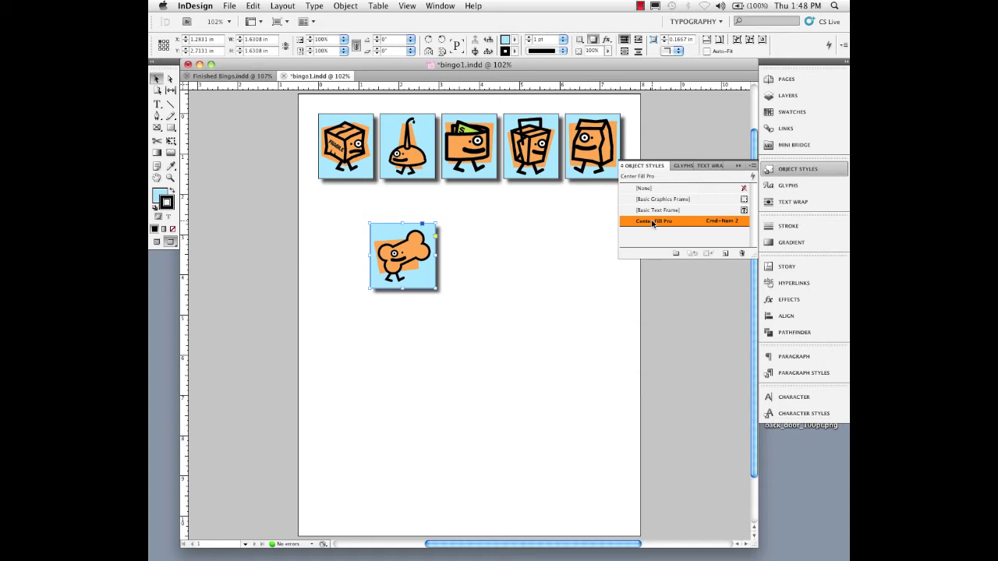
left_click(493, 259)
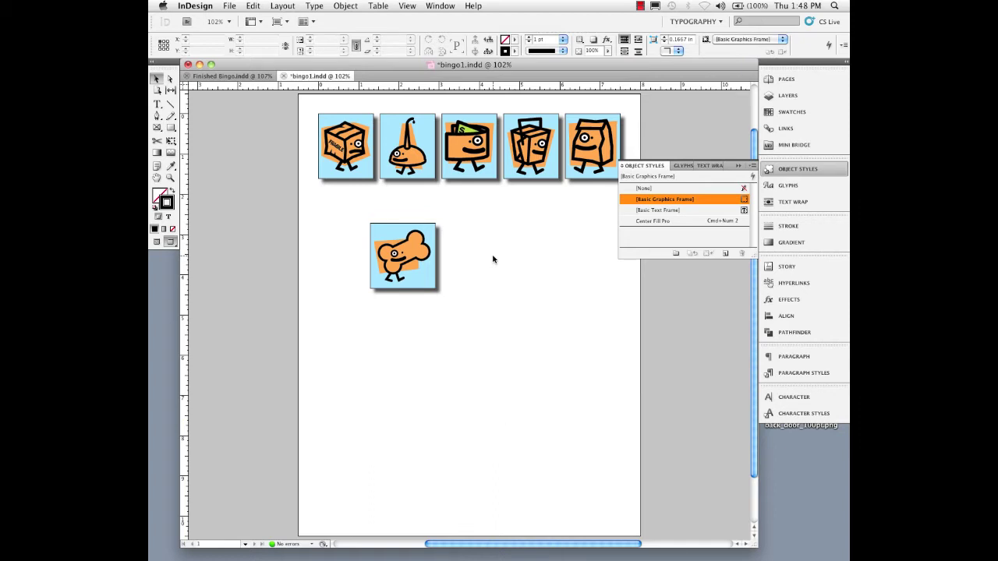
Step: Reapply Center Fill Pro to the bone frame and cycle its corner shapes back to plain square
left_click(434, 273)
key("super+KP_2")
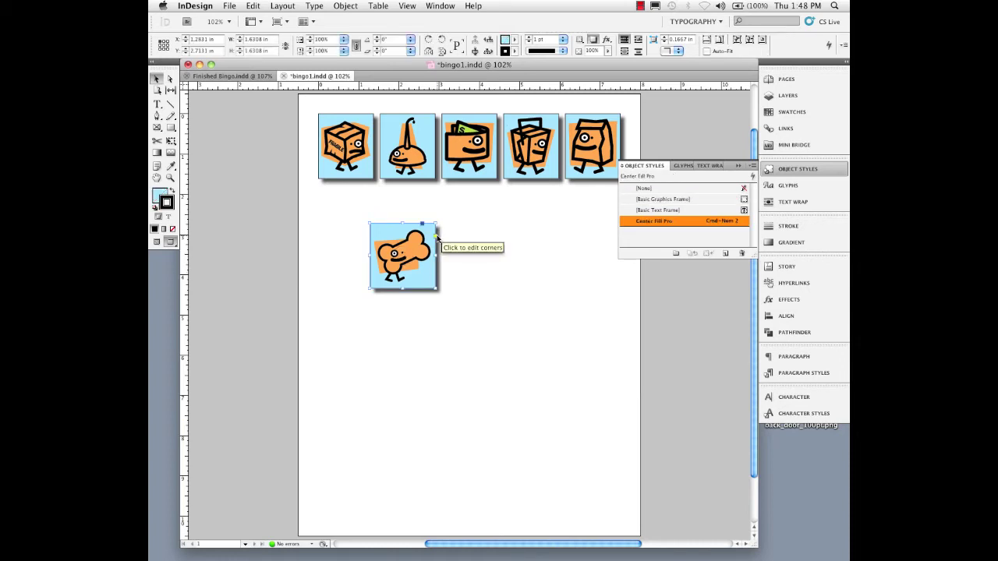
left_click(435, 235)
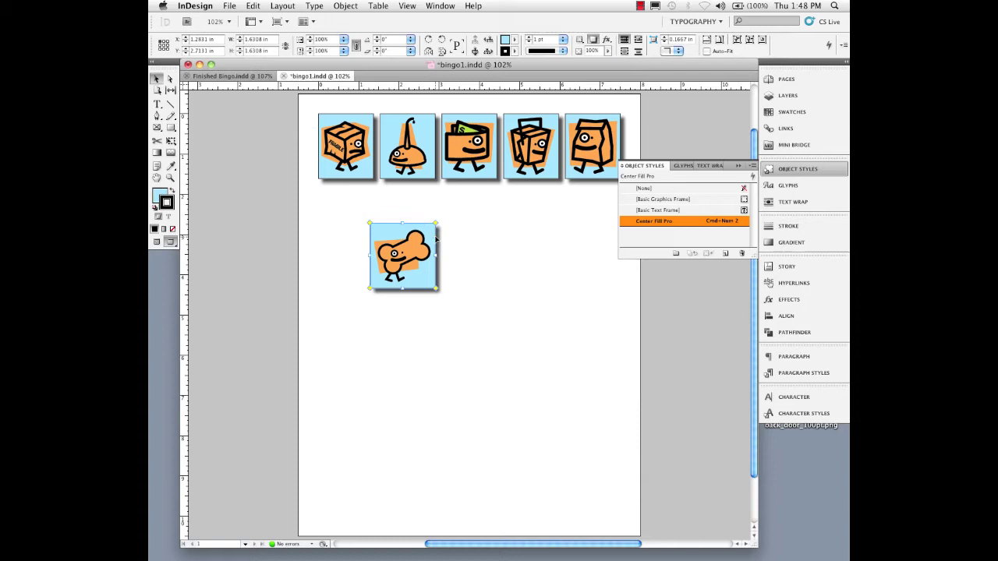
left_click_drag(436, 226, 424, 226)
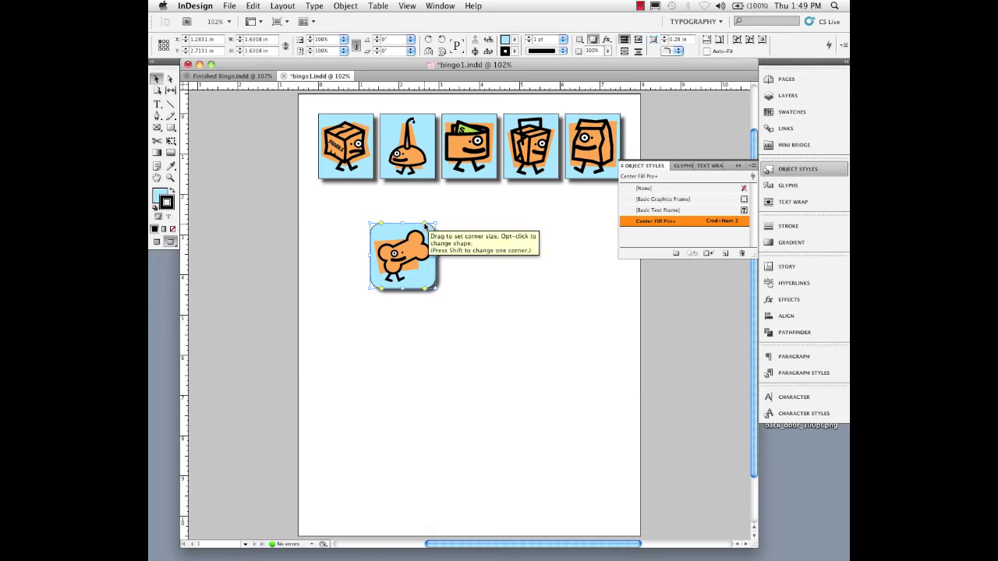
left_click(425, 225, "alt")
left_click(425, 226, "alt")
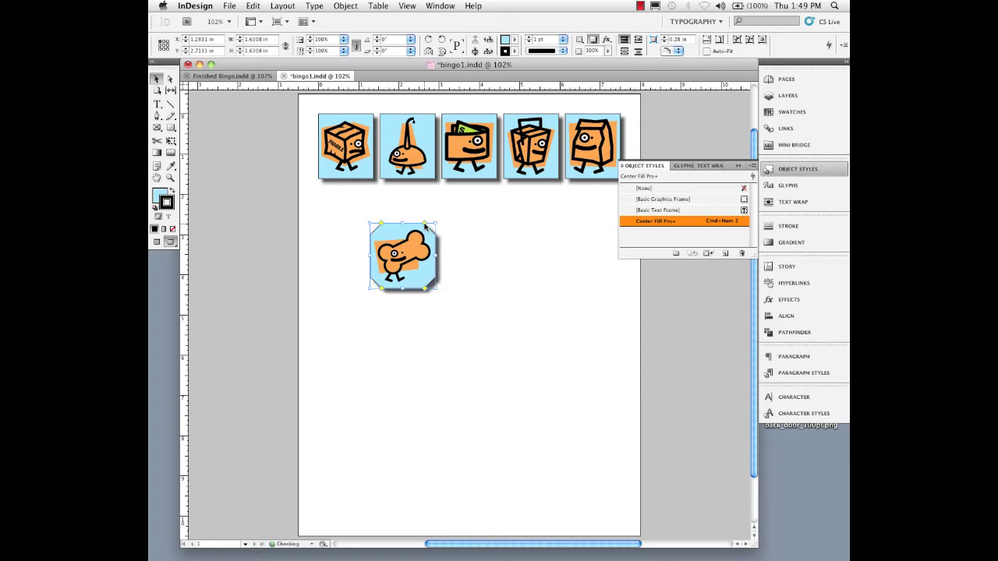
left_click(425, 225, "alt")
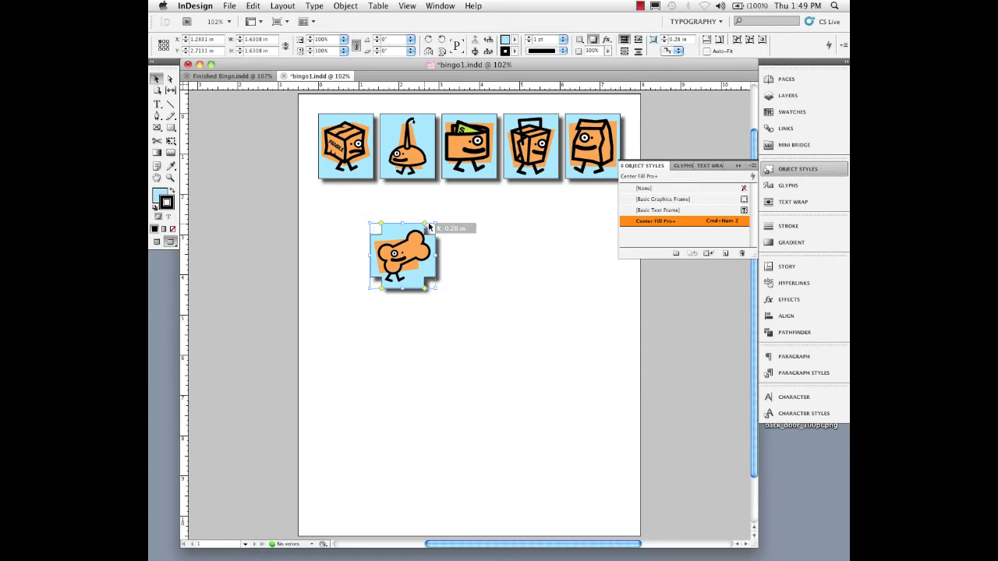
left_click(425, 225, "alt")
left_click(425, 226, "alt")
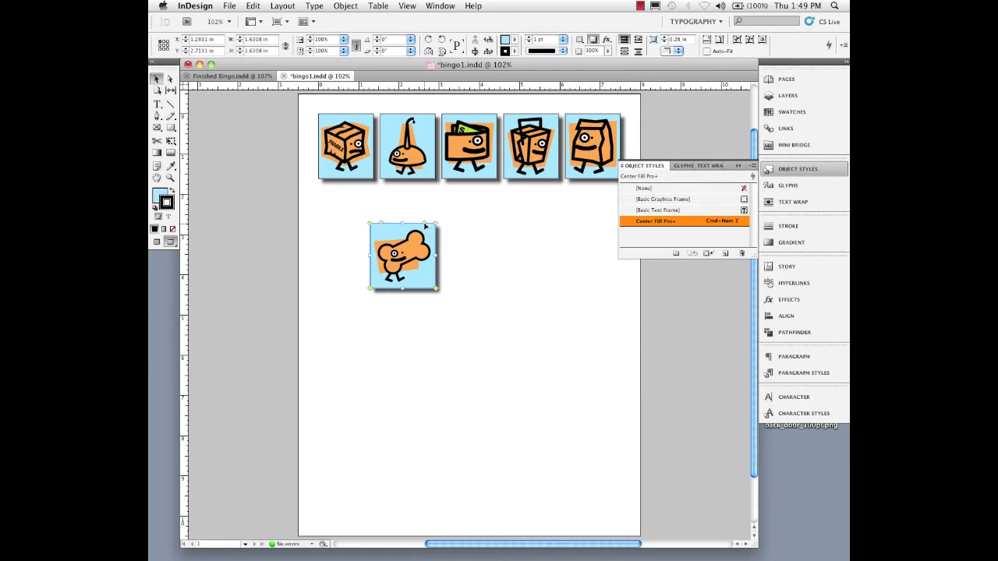
Step: Try corner radii of about 0.3 and 0.32 in, reset to 0, then inspect the style's overrides
left_click_drag(436, 224, 422, 223)
mouse_move(423, 223)
left_mouse_down()
mouse_move(445, 227)
mouse_move(436, 225)
left_mouse_up()
left_click_drag(383, 289, 330, 289)
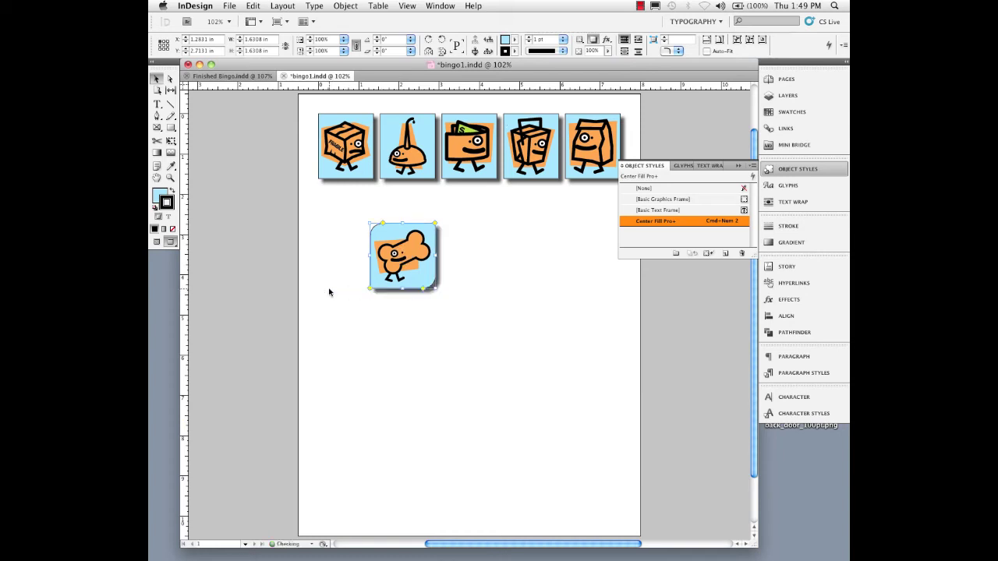
left_click(492, 306)
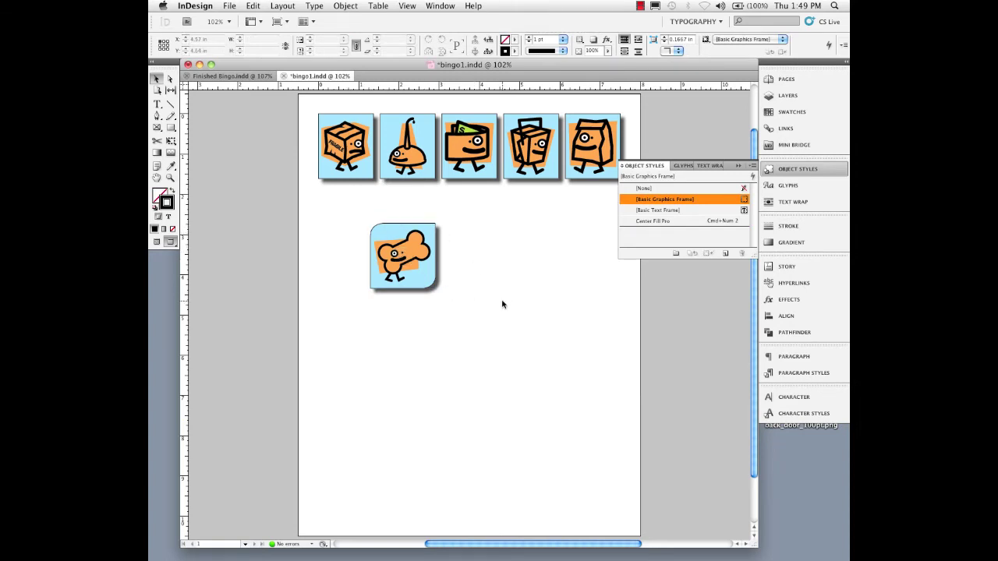
left_click(427, 279)
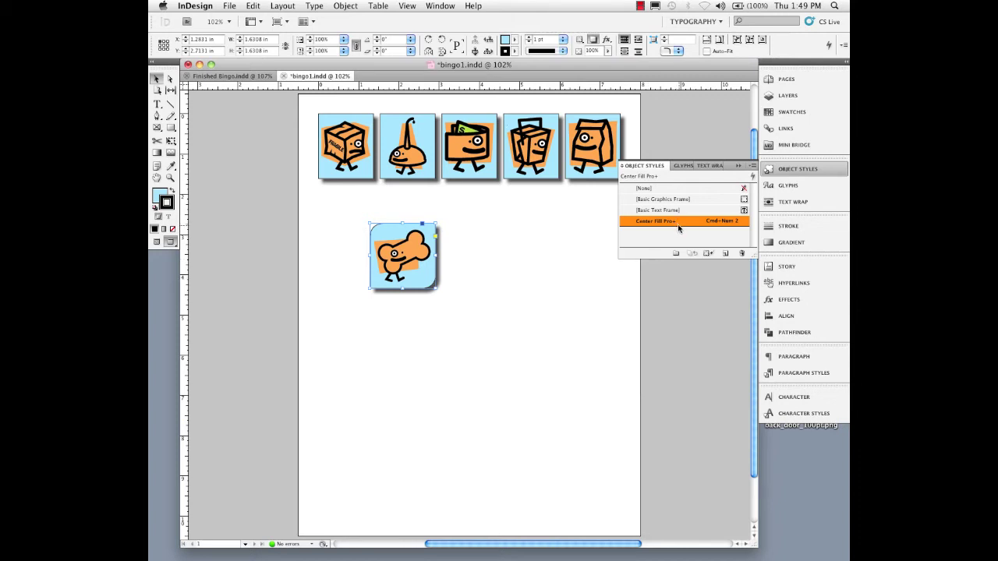
mouse_move(675, 226)
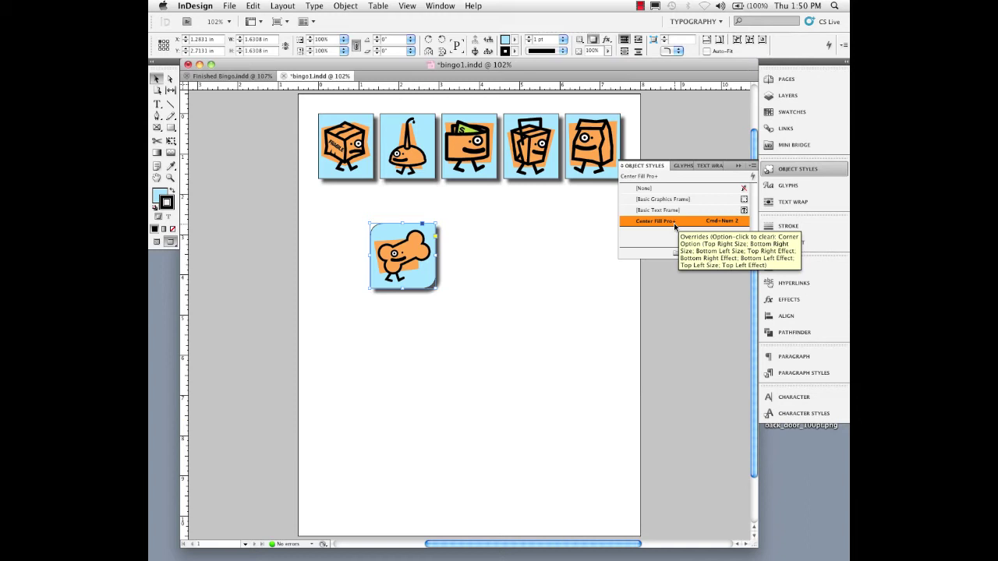
Step: Redefine Center Fill Pro from the bone frame and apply it to all five top-row frames
right_click(633, 223)
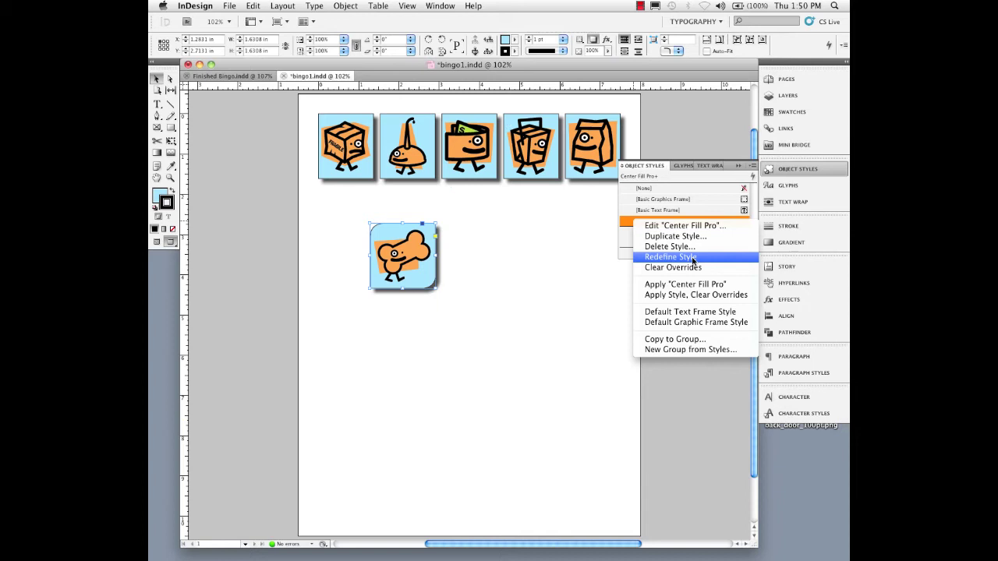
left_click(693, 258)
left_click(432, 197)
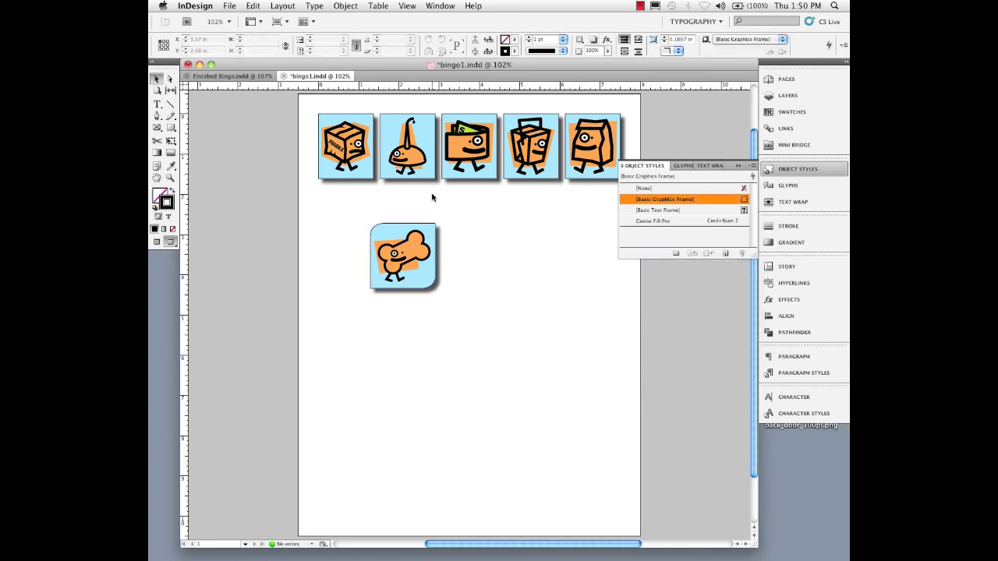
left_click_drag(308, 109, 630, 196)
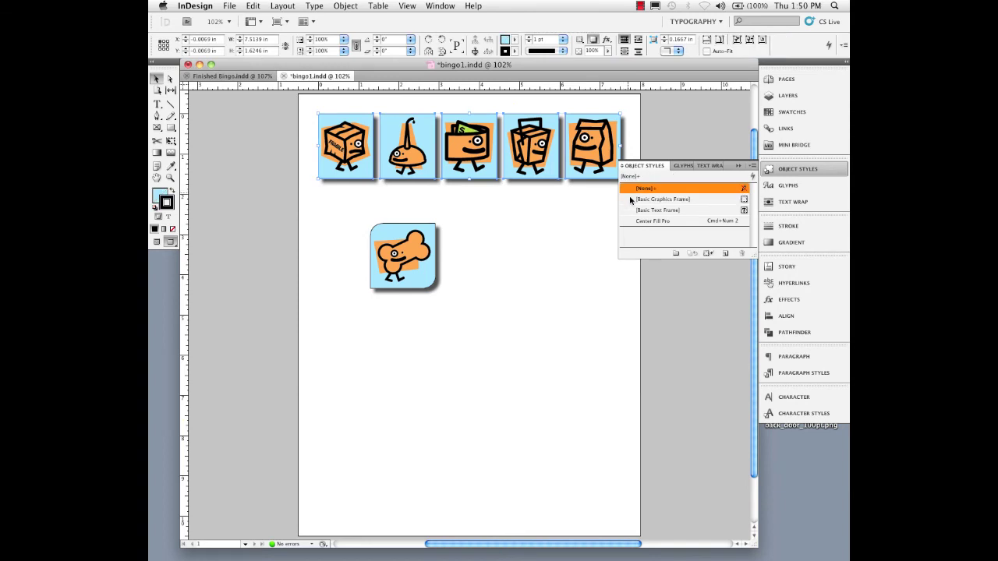
left_click(662, 223)
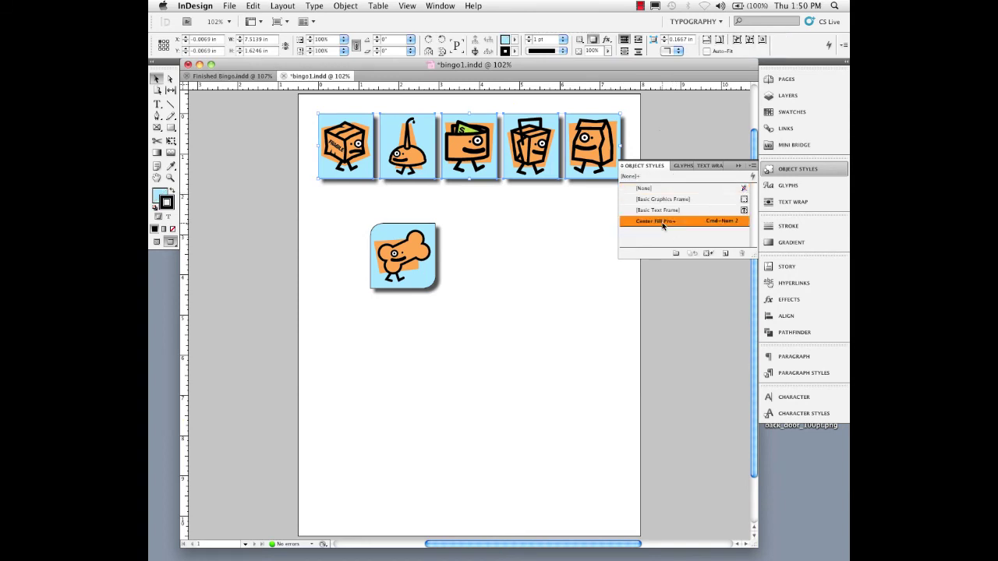
left_click(532, 232)
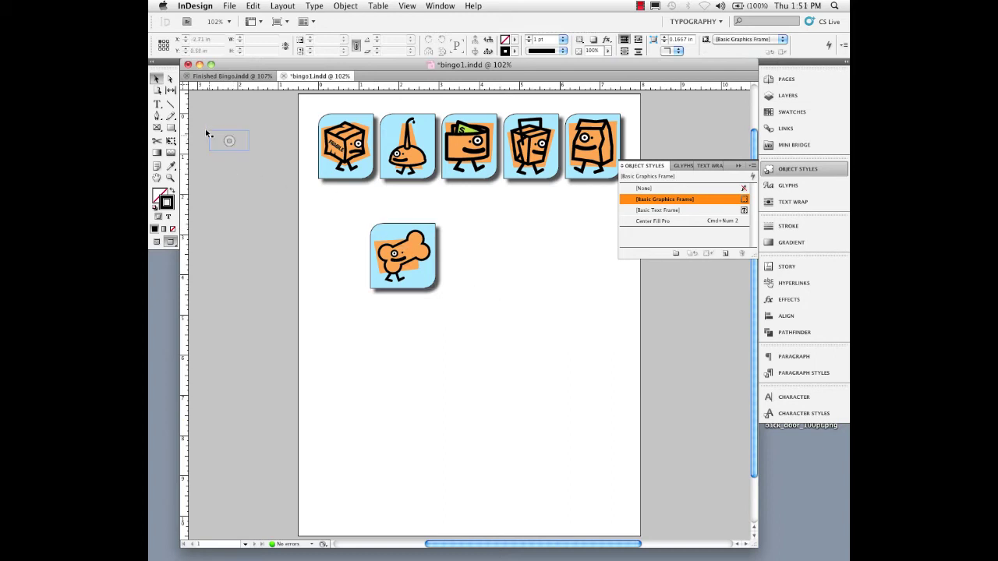
Step: Draw a square frame beside the bone frame and place MC900282168.WMF into it
left_click(170, 130)
left_click_drag(462, 223, 525, 315)
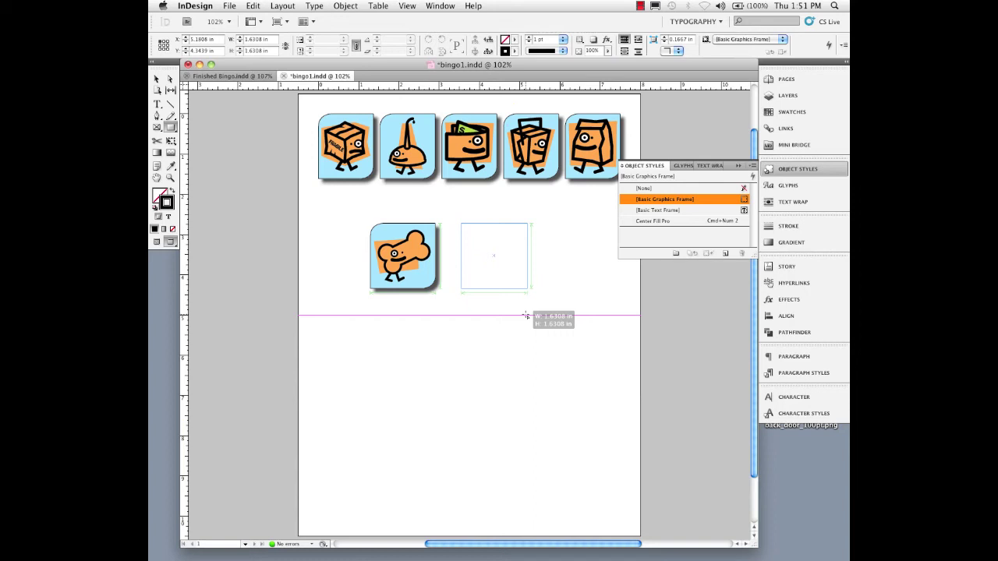
left_click_drag(526, 315, 526, 315)
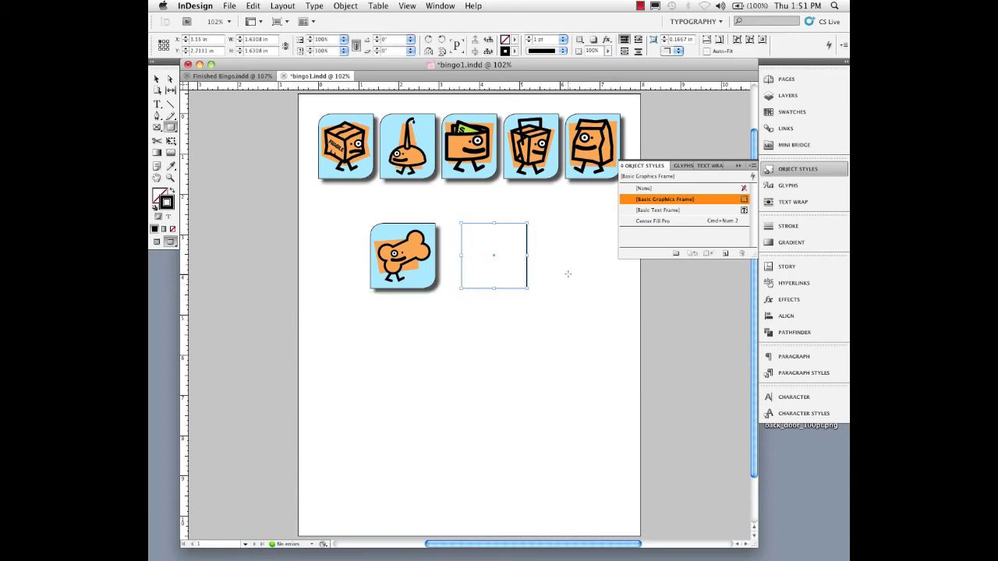
left_click(234, 6)
left_click(251, 164)
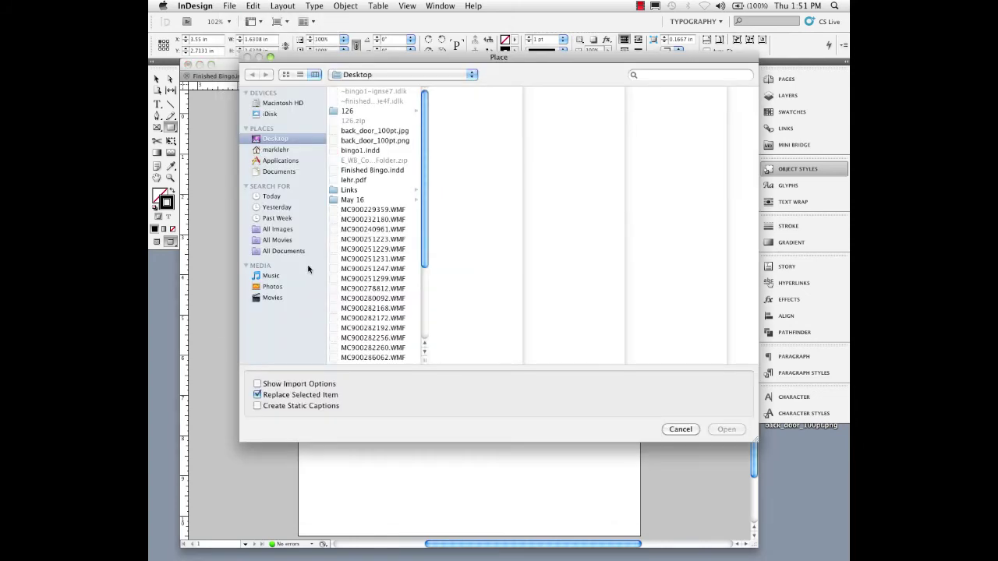
left_click(355, 308)
double_click(357, 306)
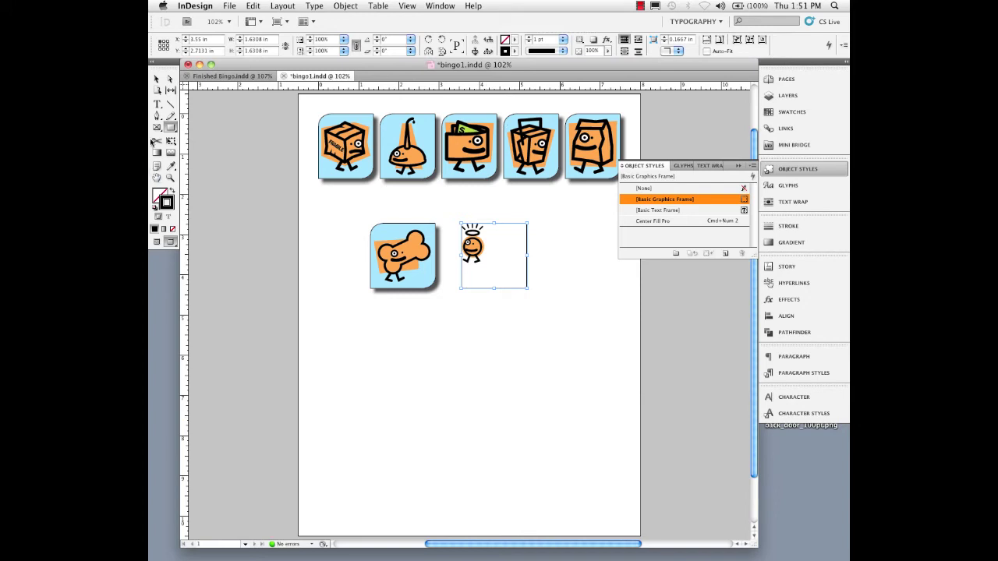
Step: Try fill, proportional fit and stretch fitting on the halo figure, undo, then centre it
left_click(157, 78)
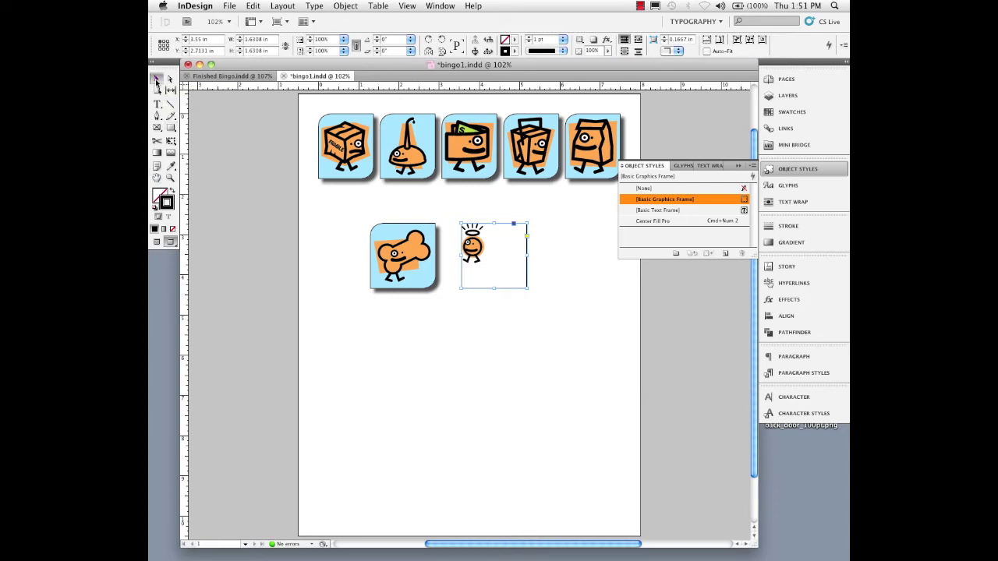
left_click(707, 42)
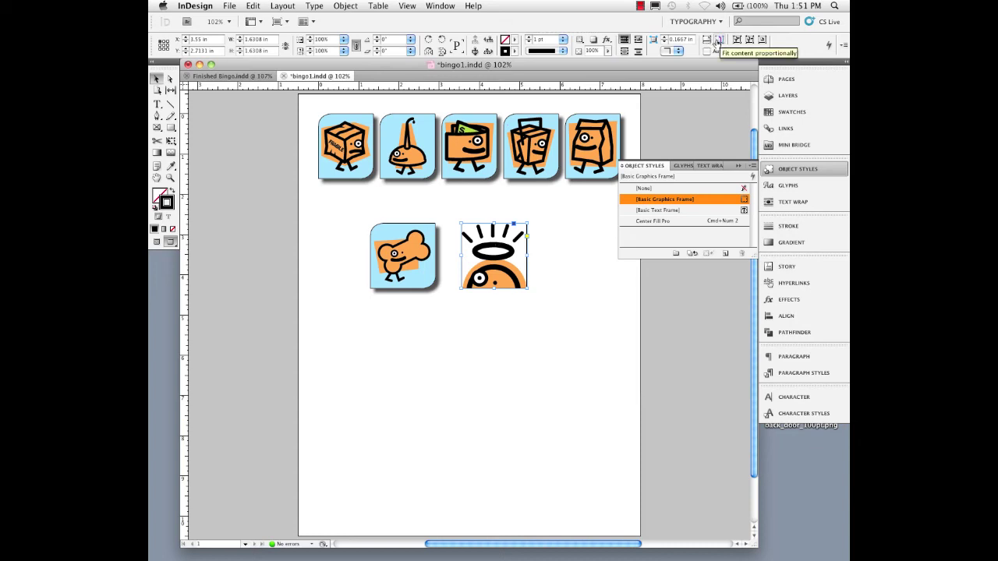
left_click(718, 41)
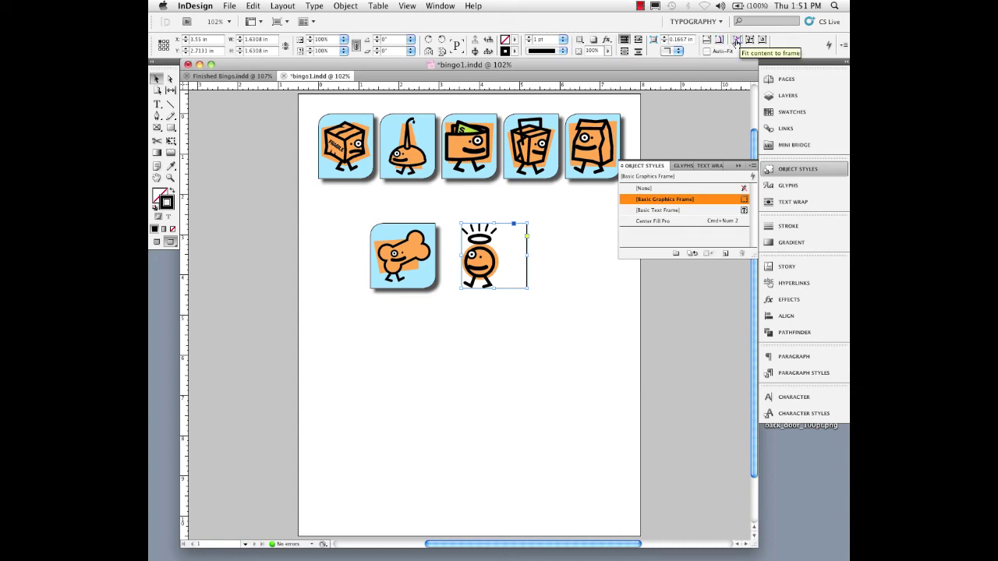
left_click(736, 40)
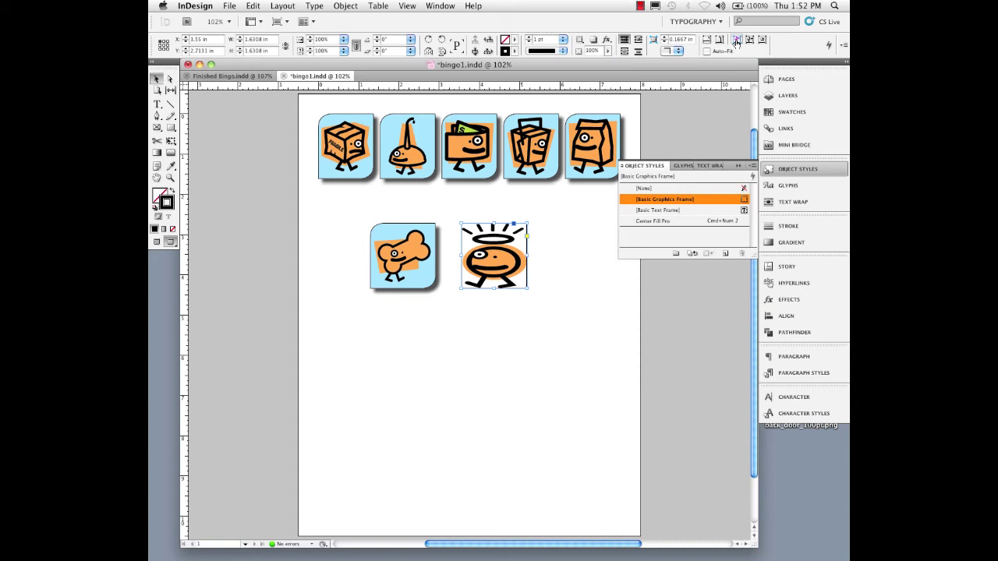
key("super+z")
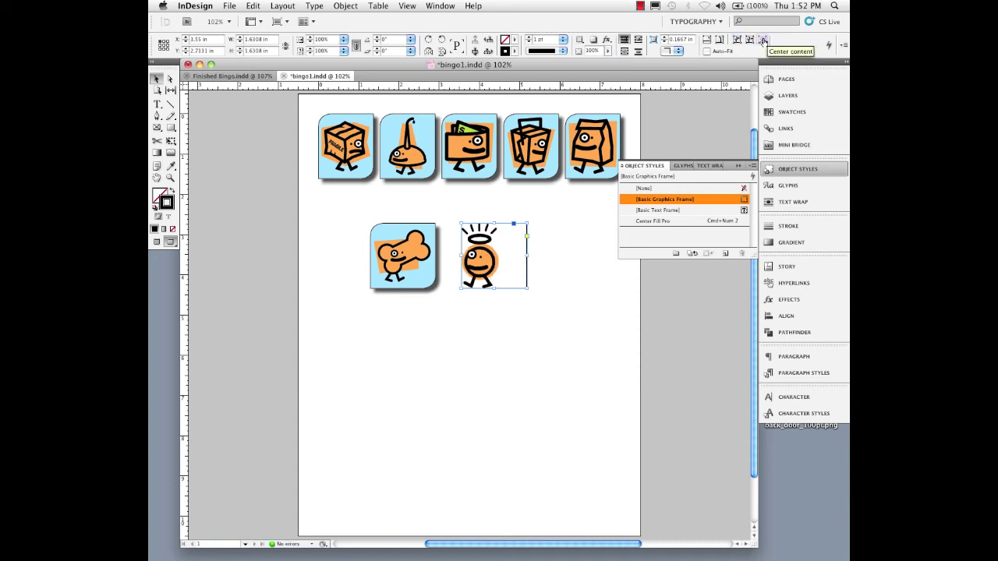
left_click(763, 41)
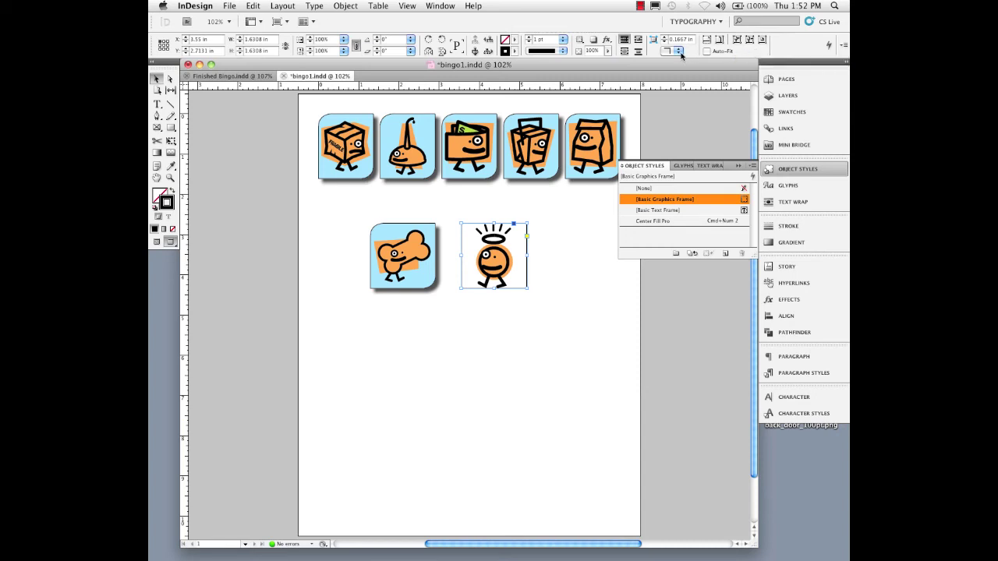
Step: Give the halo frame inverse rounded corners, then apply Center Fill Pro to it
left_click(679, 52)
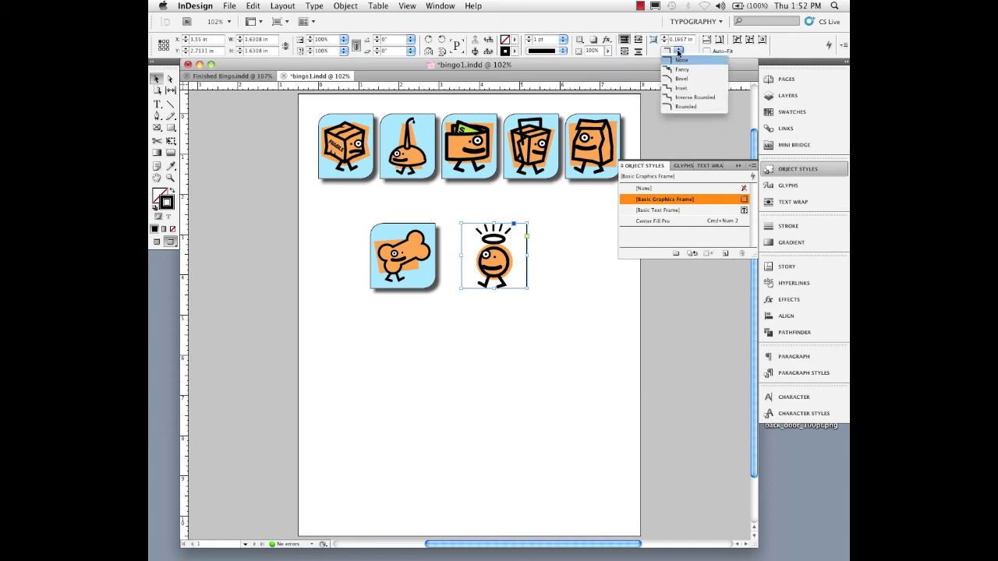
left_click(692, 97)
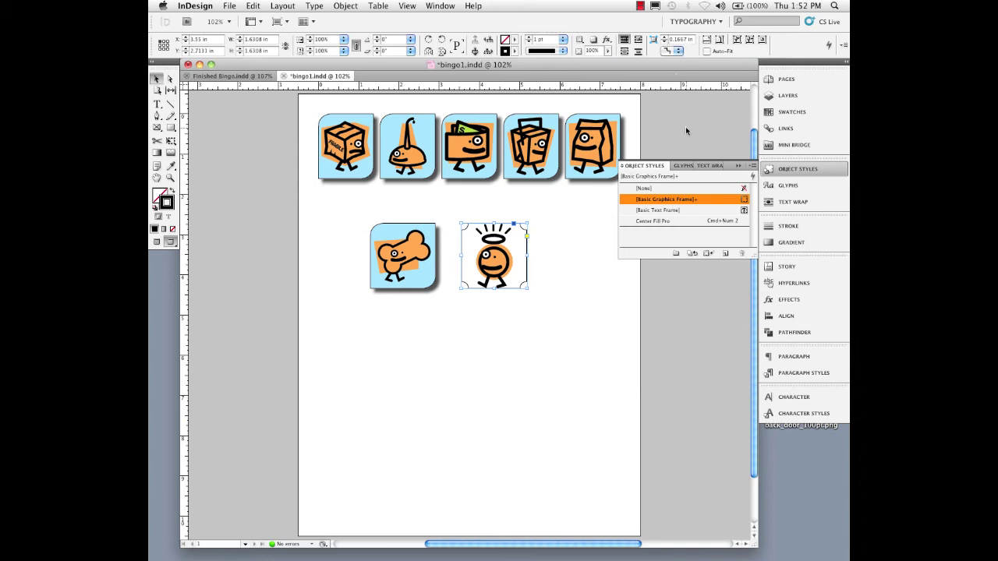
left_click(645, 221)
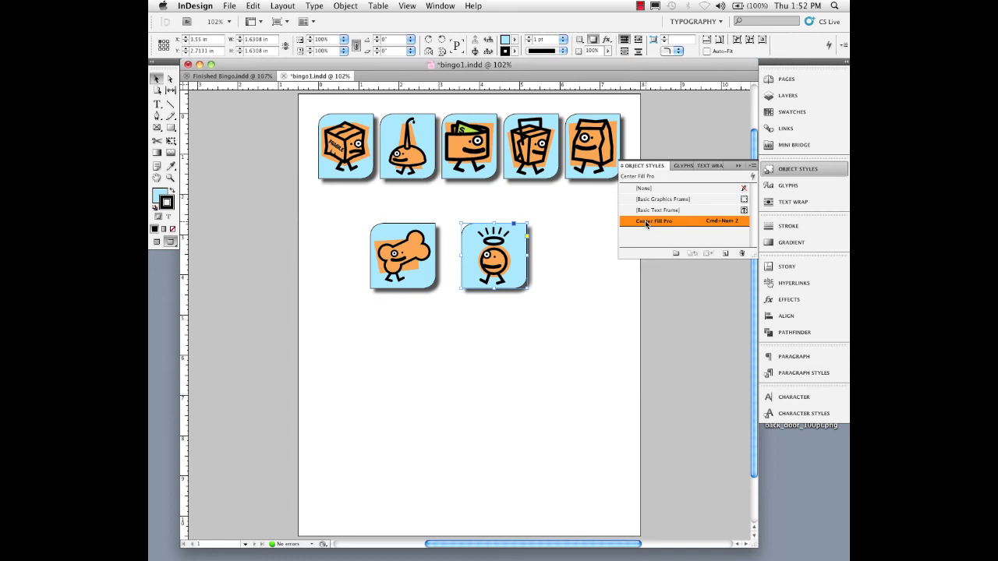
Step: Enable Auto-Fit on the halo frame and enlarge it to about 3.51 in square
left_click(706, 51)
left_click_drag(526, 288, 603, 364)
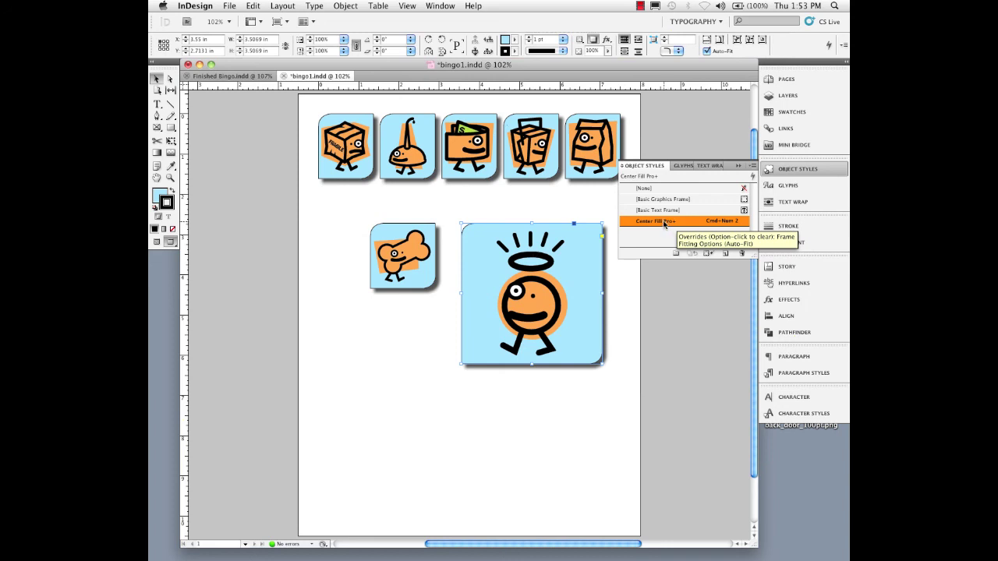
Step: Redefine Center Fill Pro to include Auto-Fit, then enlarge the bone frame to about 2.91 in
right_click(664, 224)
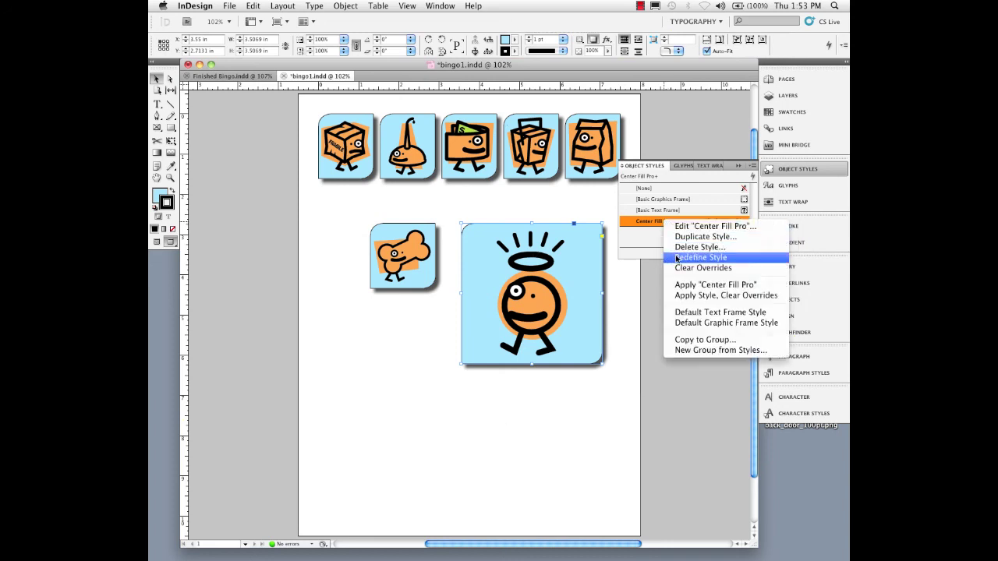
left_click(677, 258)
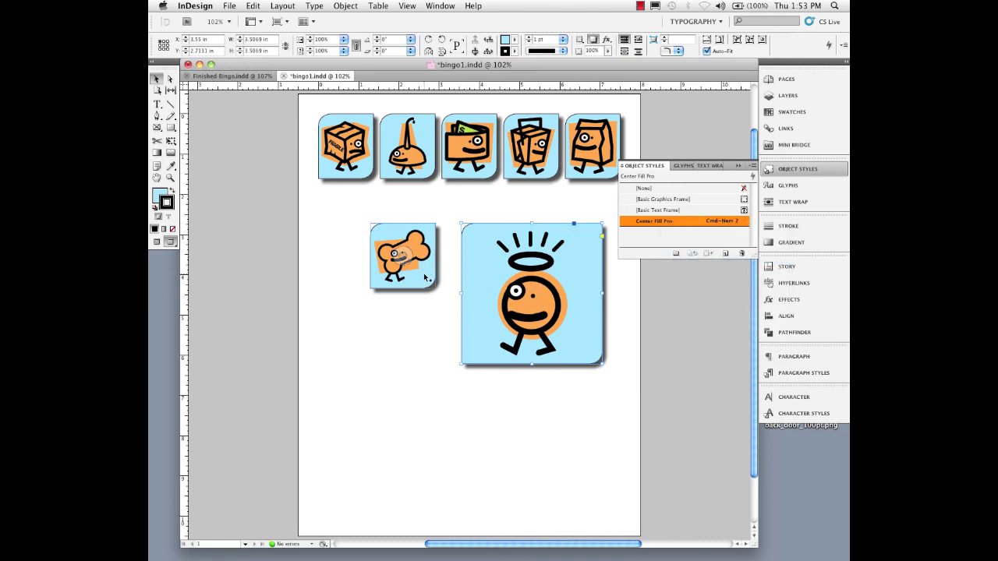
left_click(426, 277)
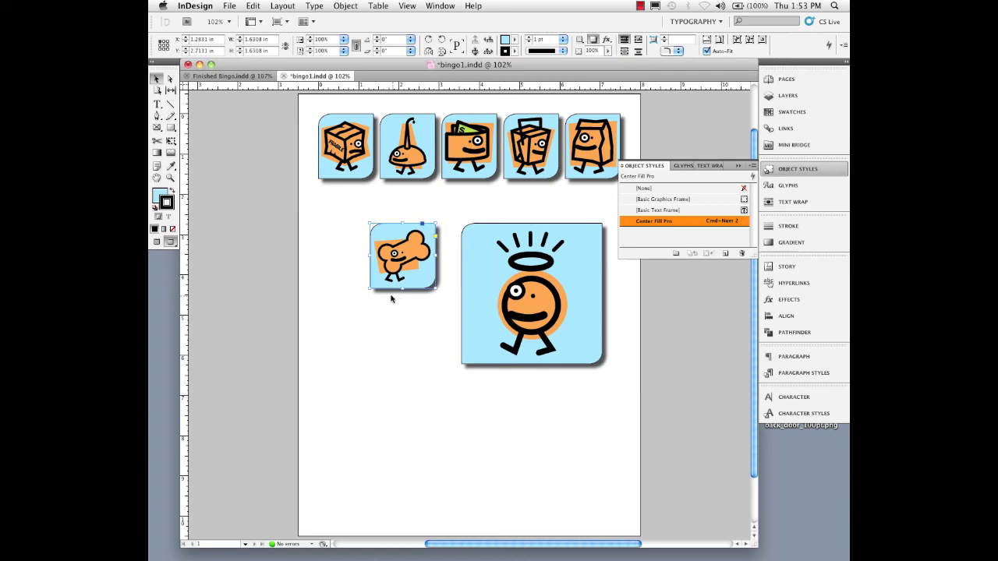
left_click_drag(368, 290, 323, 342)
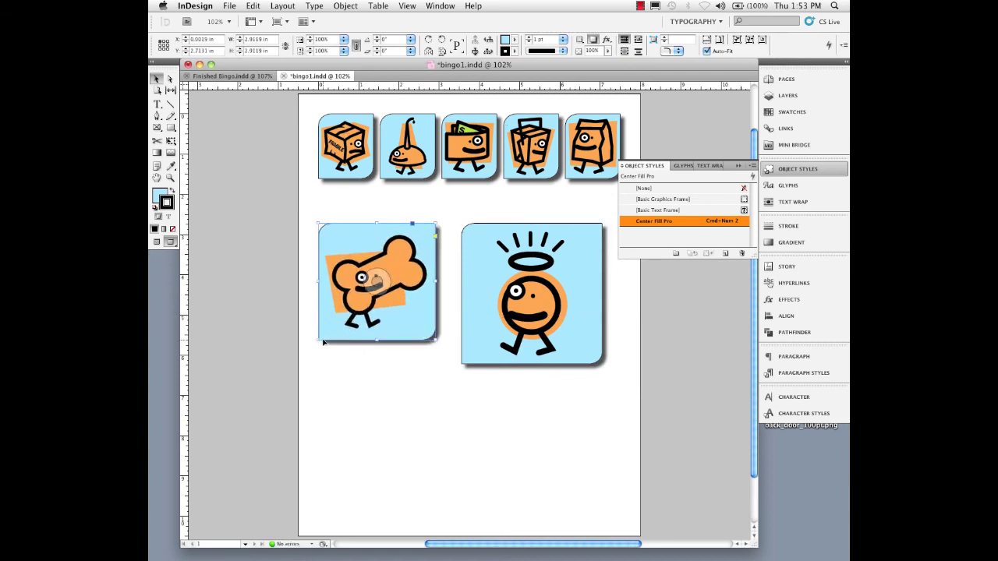